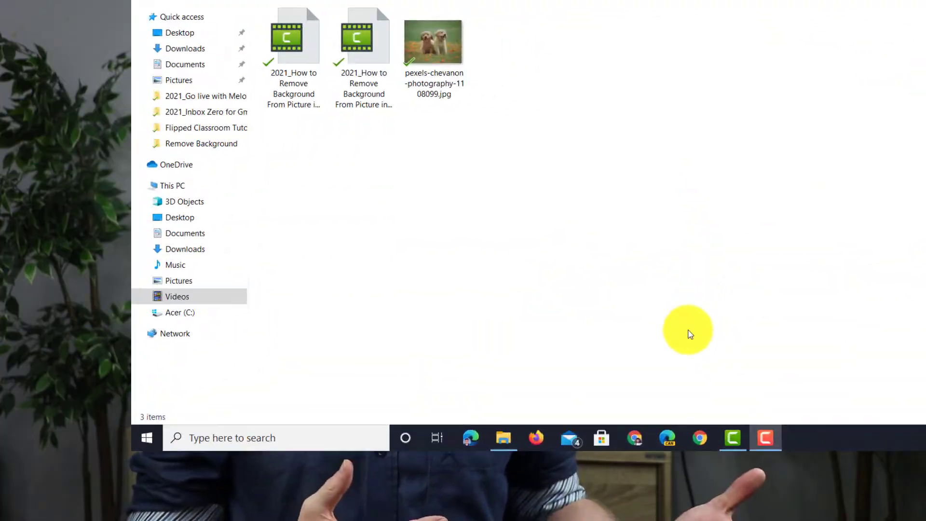
Launch Paint 3D from a Start menu search for 'paint'.
key(super)
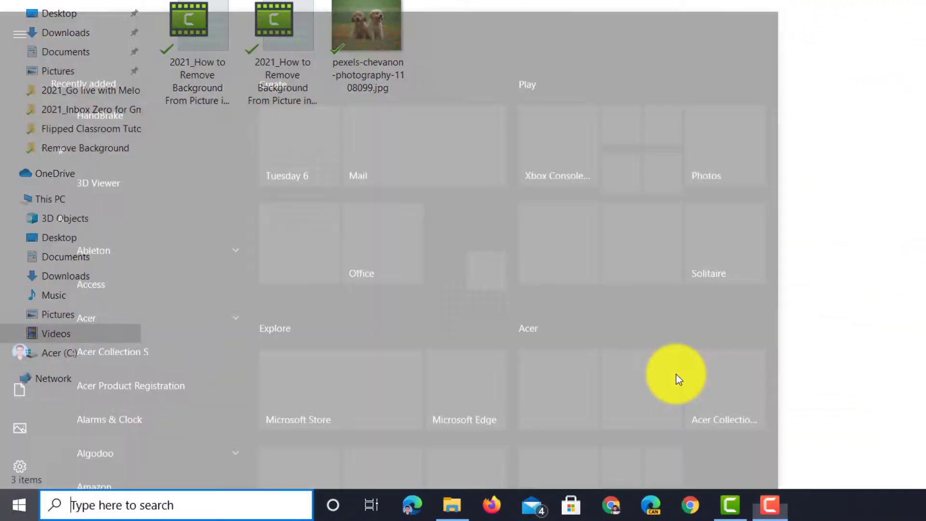
text(paint3)
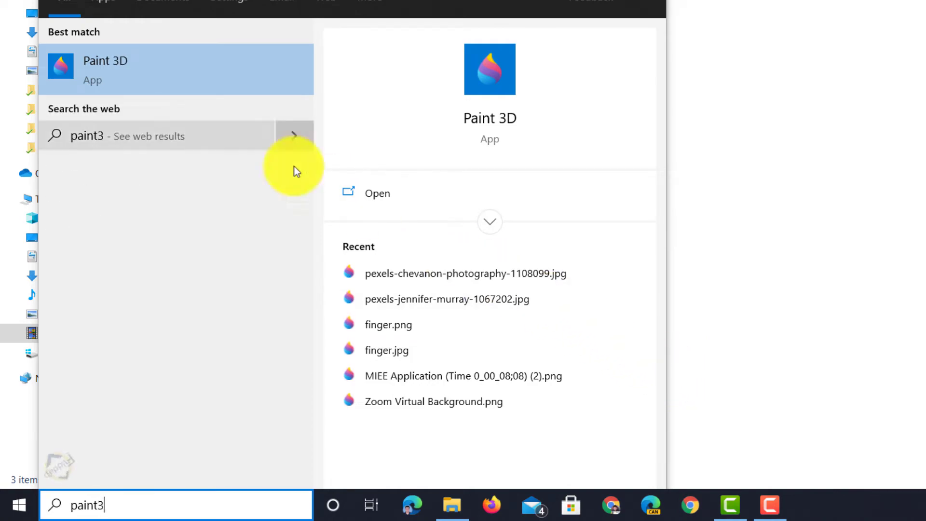
click(104, 63)
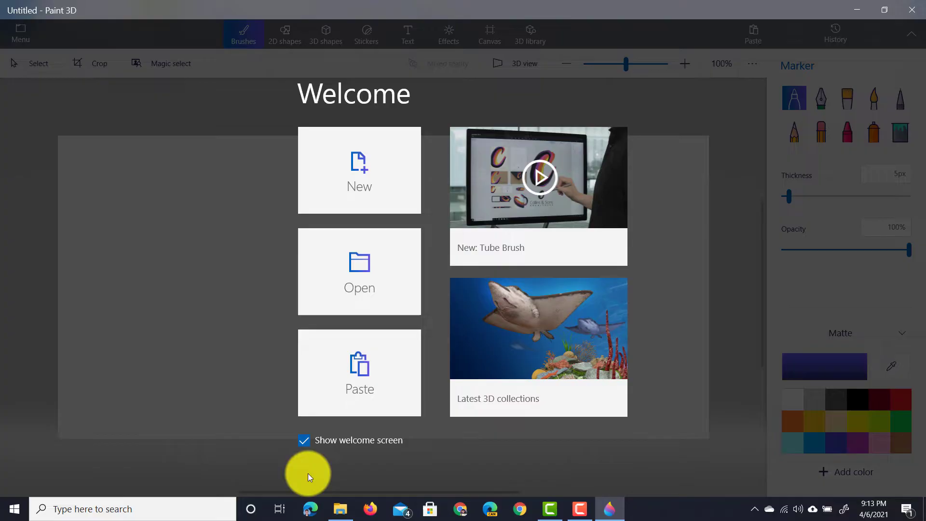
Drag the puppy JPG into Paint 3D, close the Welcome screen and commit the photo to the canvas.
click(340, 513)
mouse_move(275, 145)
mouse_down()
mouse_move(401, 188)
mouse_move(617, 488)
mouse_move(560, 407)
mouse_move(425, 259)
mouse_up()
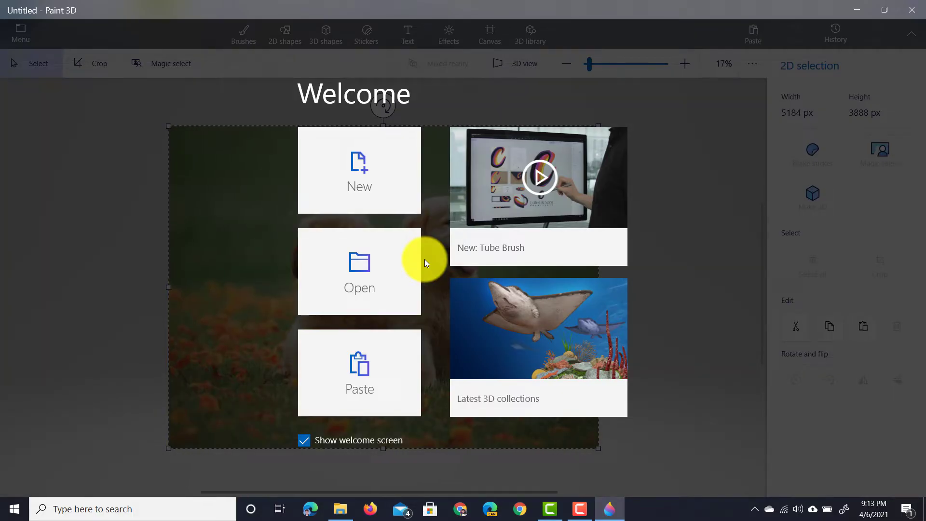
click(253, 256)
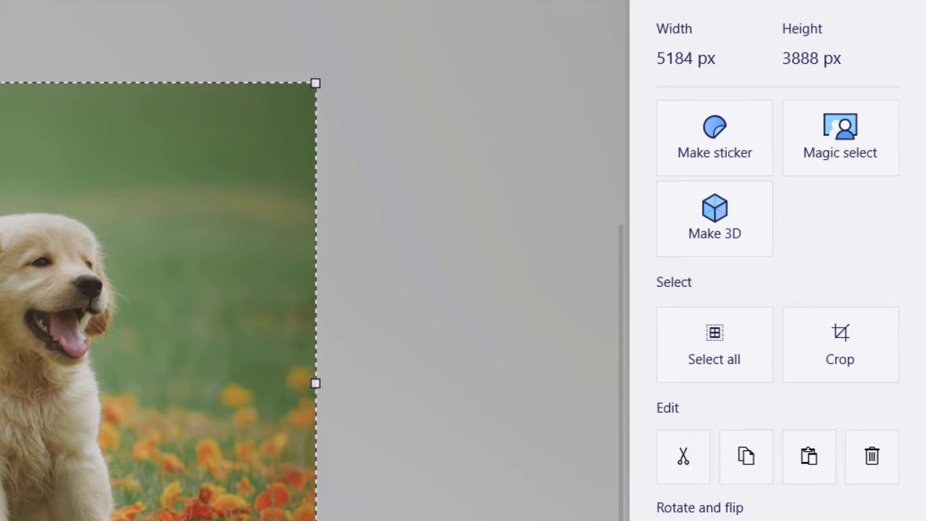
click(464, 210)
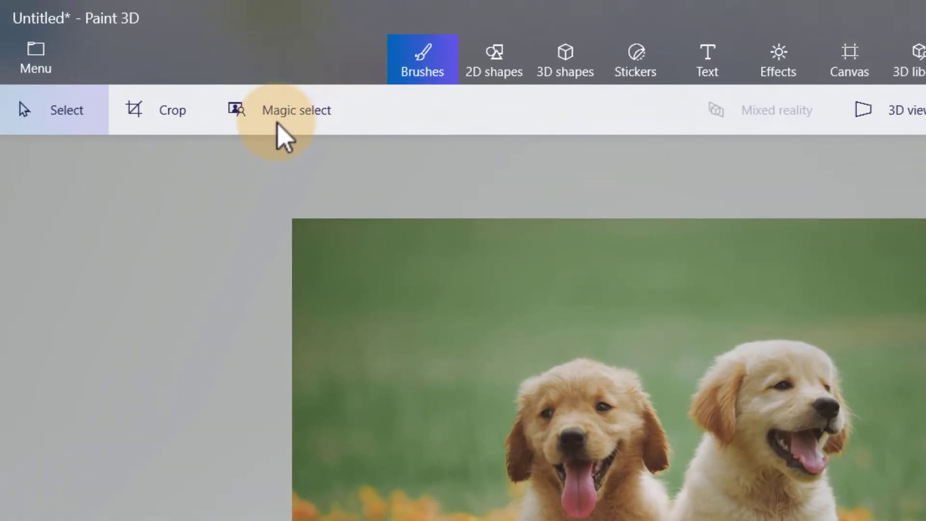
Frame the two puppies tightly with Magic select and continue to refining.
click(277, 125)
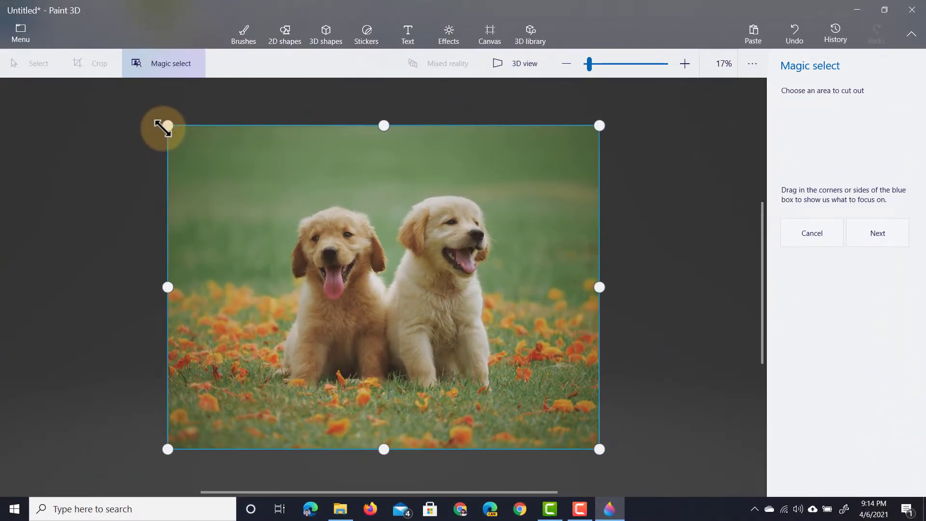
drag(164, 128, 266, 184)
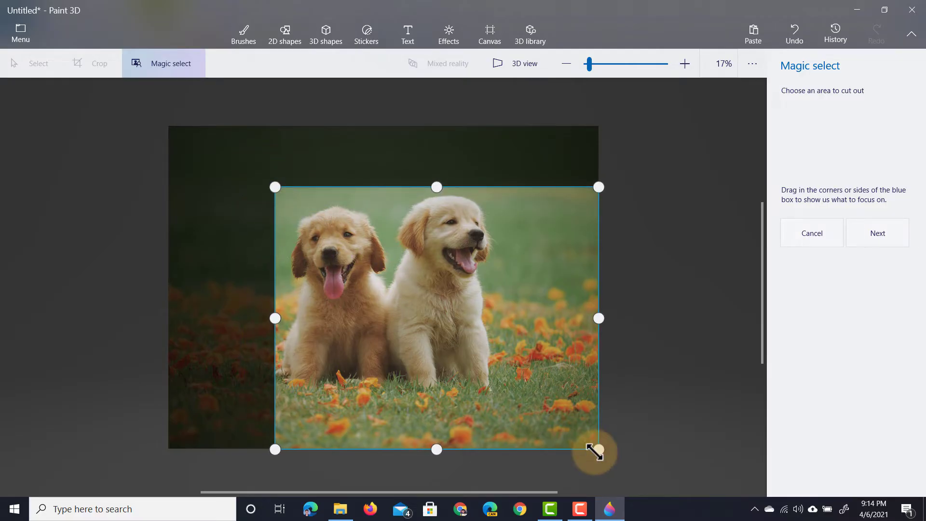
drag(569, 442, 505, 412)
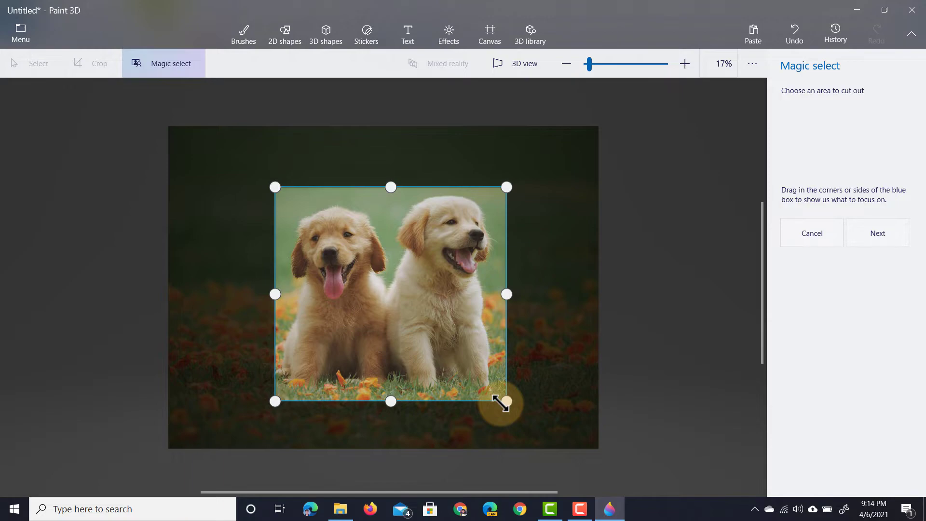
click(882, 234)
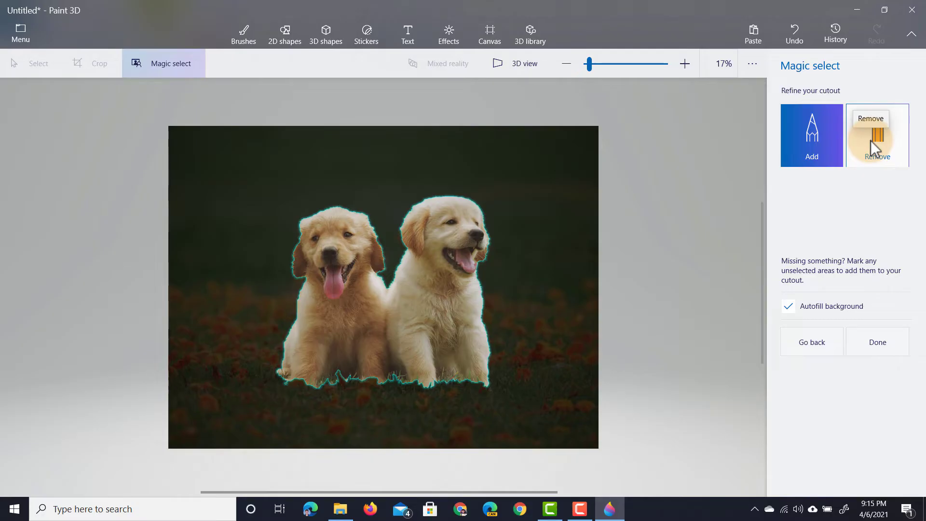
Add the flowery grass at the left and bottom right to the Magic select cutout.
click(453, 246)
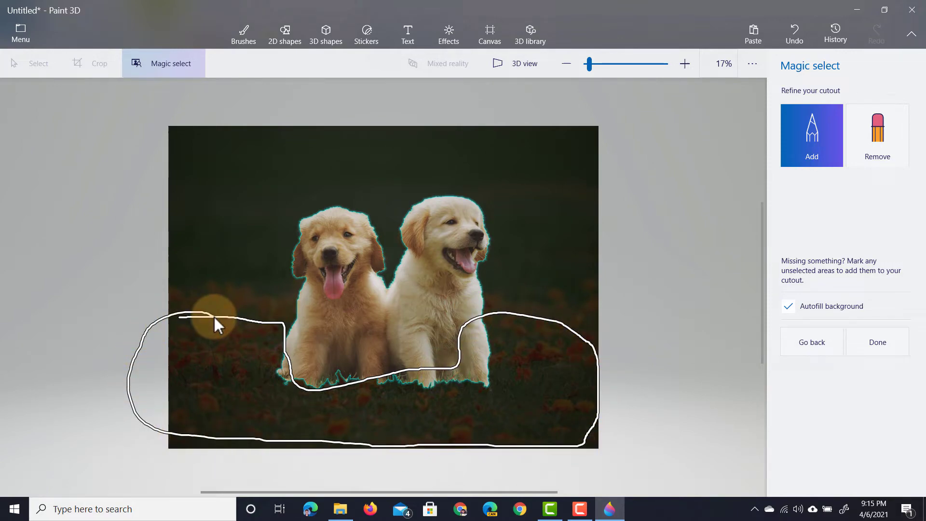
drag(214, 317, 214, 317)
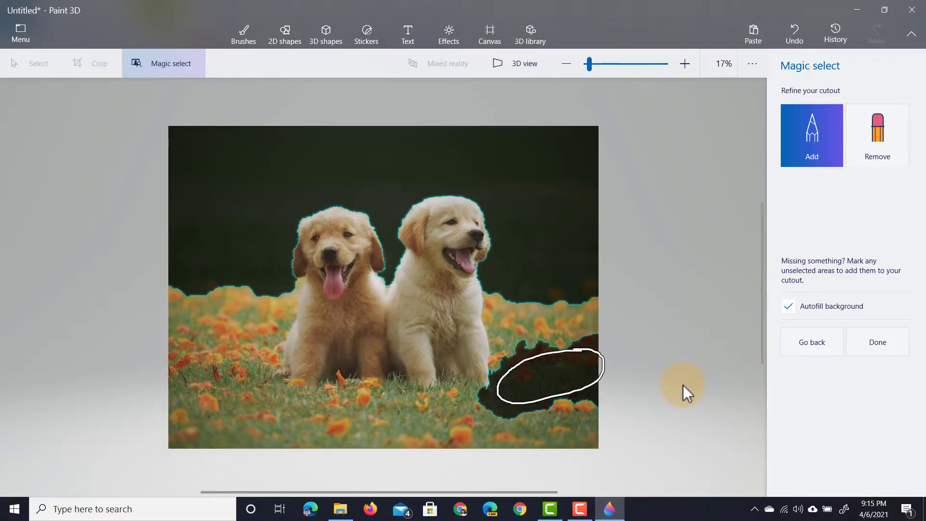
drag(683, 386, 684, 385)
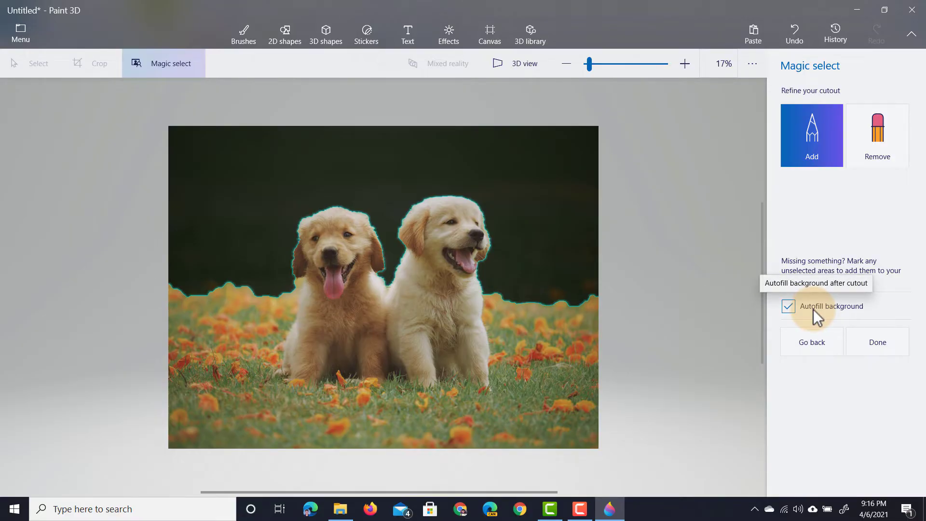
Finish the cutout, move it right of the canvas, and delete the leftover background.
click(893, 349)
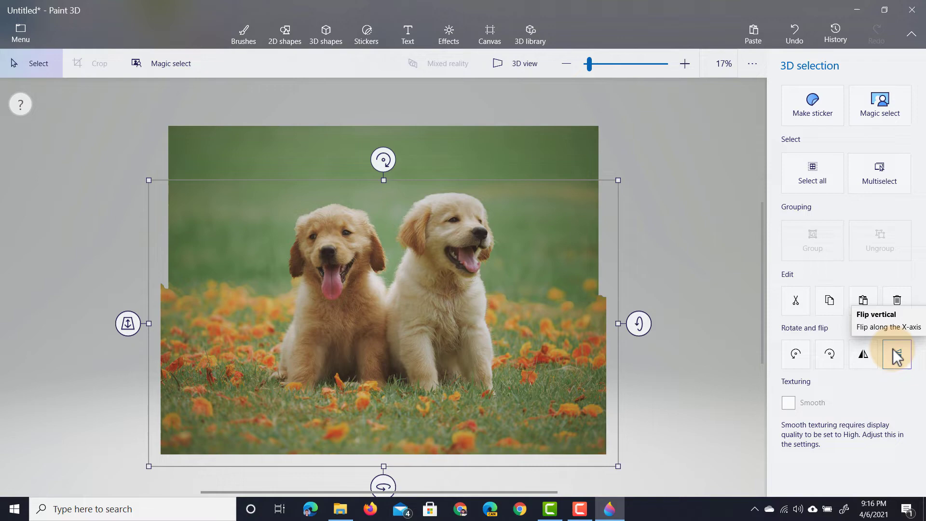
mouse_move(444, 310)
mouse_down()
mouse_move(422, 323)
mouse_move(258, 283)
mouse_move(498, 298)
mouse_move(407, 276)
mouse_move(453, 299)
mouse_move(447, 304)
mouse_up()
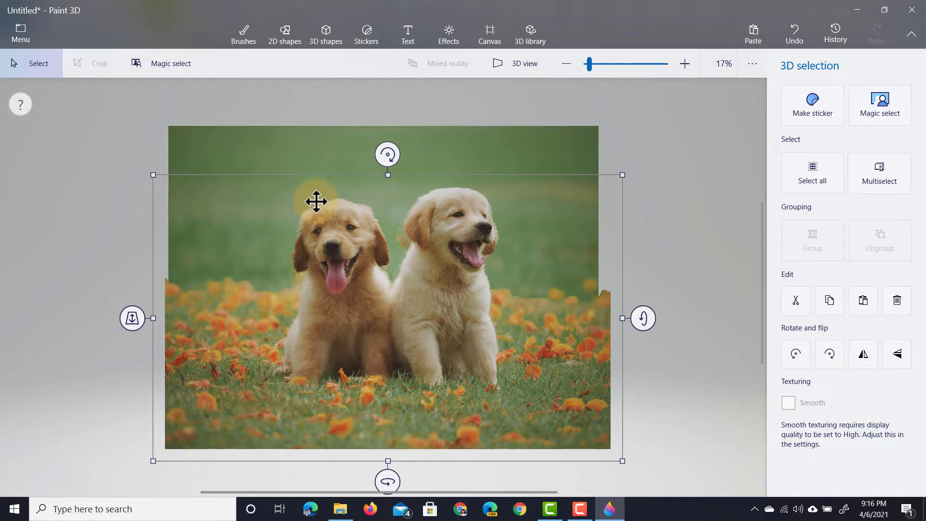
drag(151, 462, 258, 361)
drag(327, 323, 661, 327)
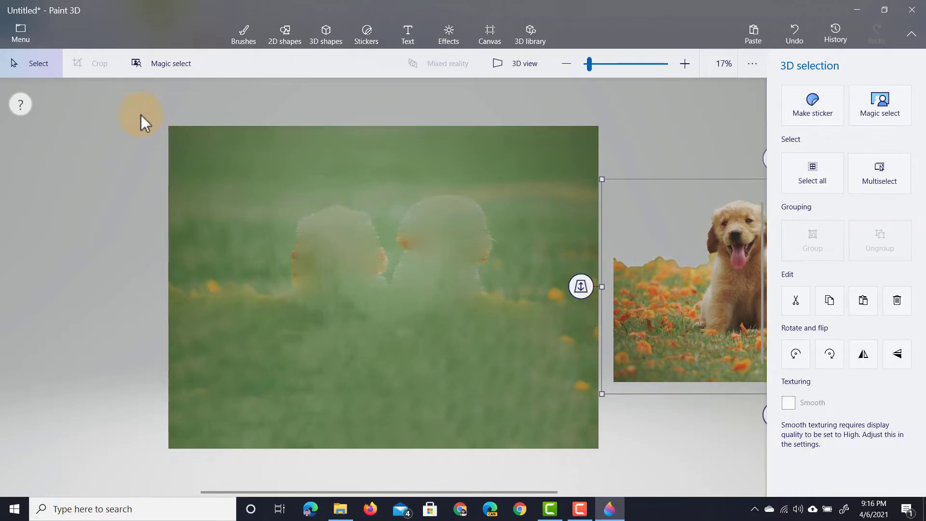
drag(130, 111, 609, 459)
key(Delete)
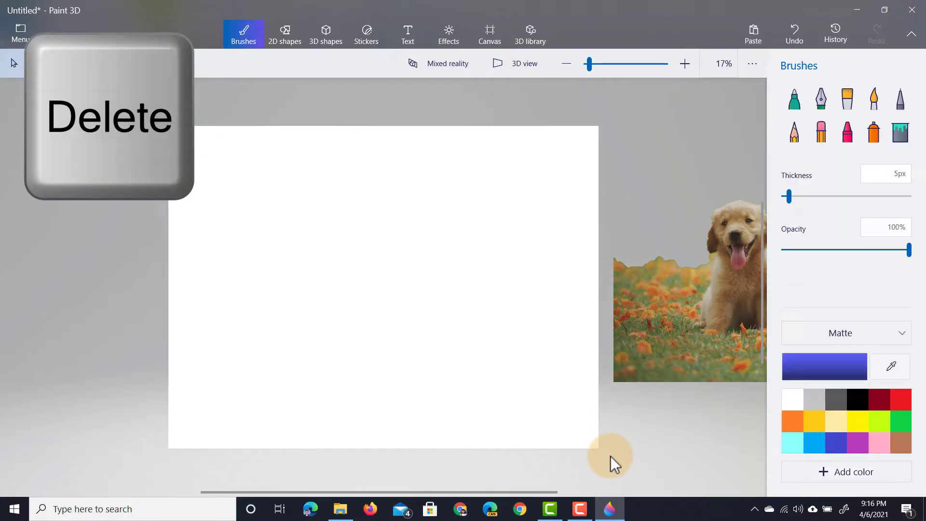
Bring the puppy cutout back onto the canvas, enlarge it to span the width and nudge it left.
click(689, 317)
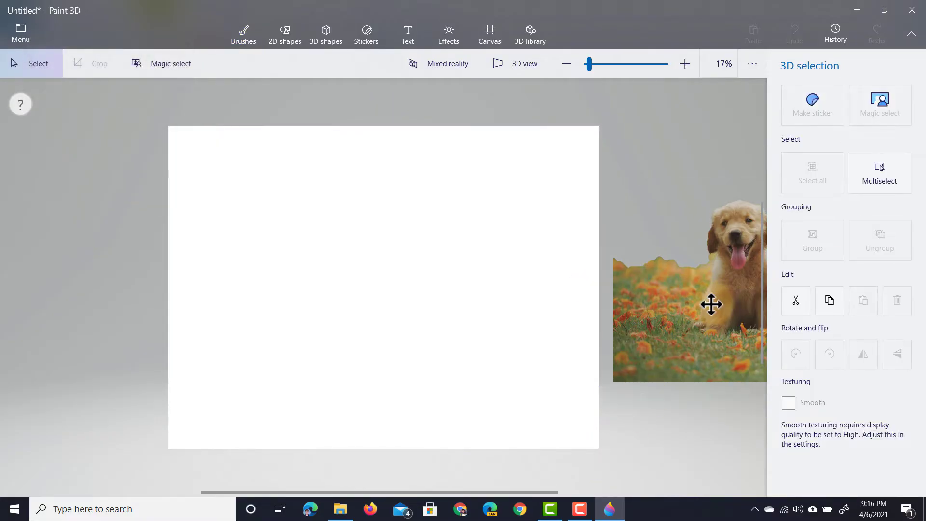
drag(711, 304, 290, 293)
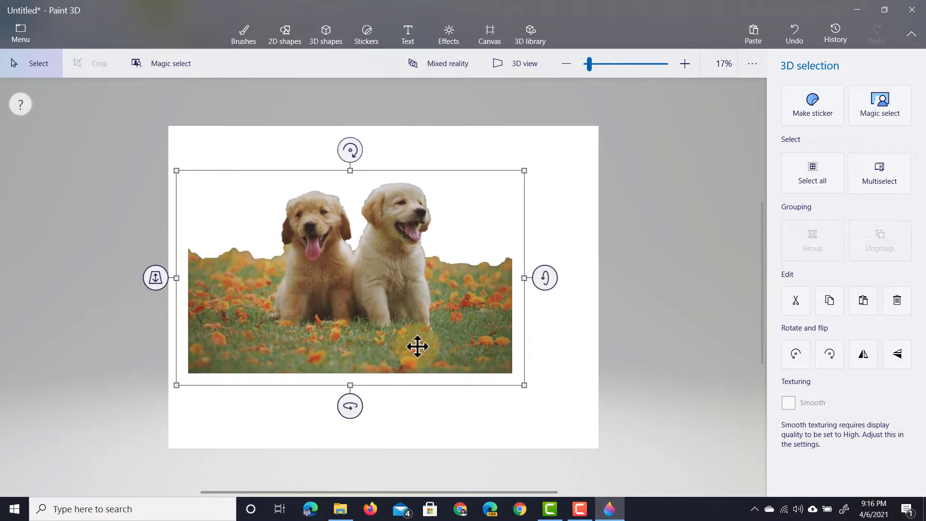
drag(526, 386, 630, 448)
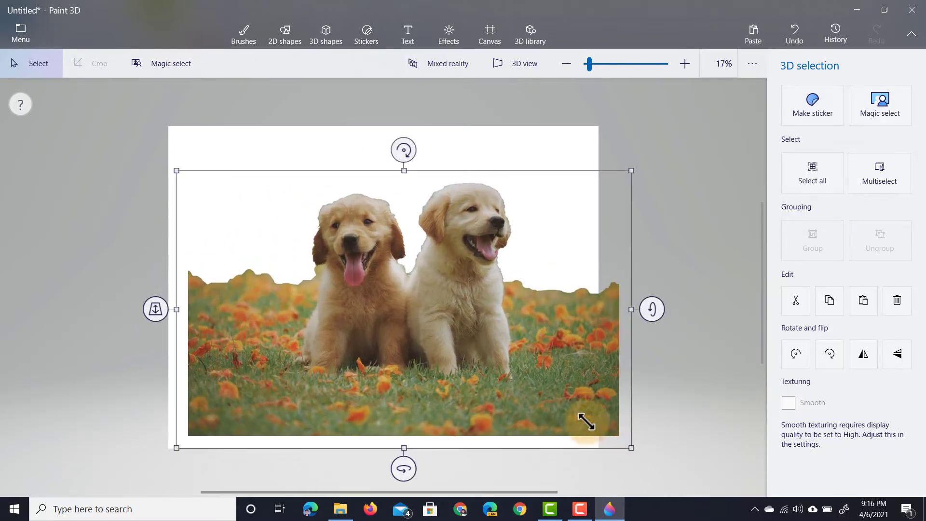
drag(550, 399, 534, 407)
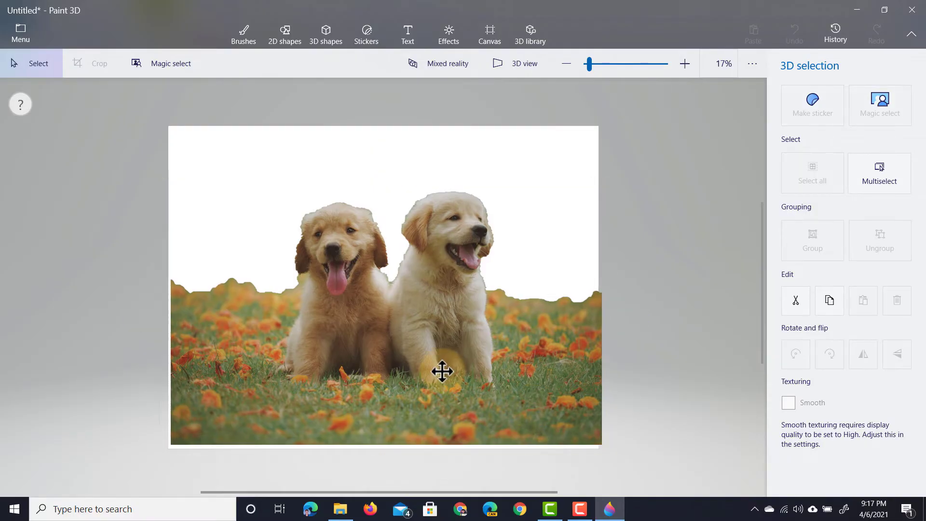
drag(442, 371, 438, 378)
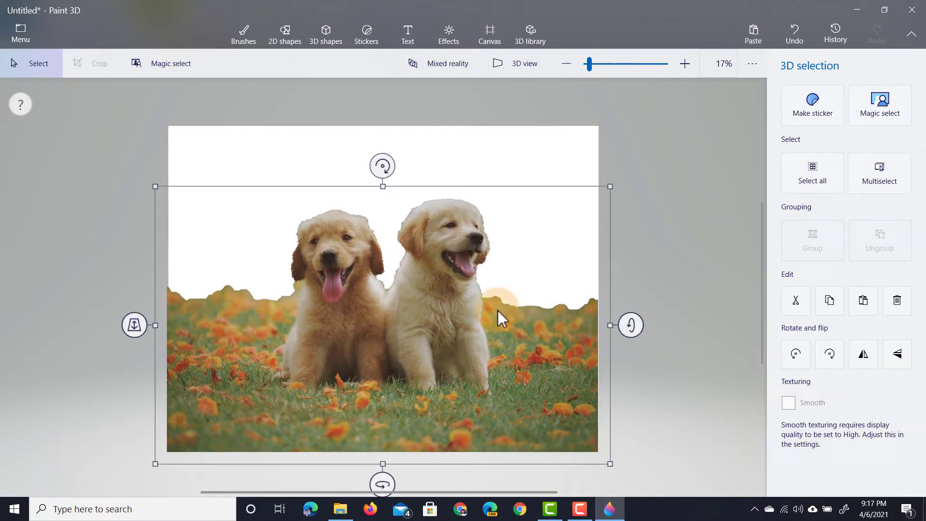
drag(609, 183, 626, 169)
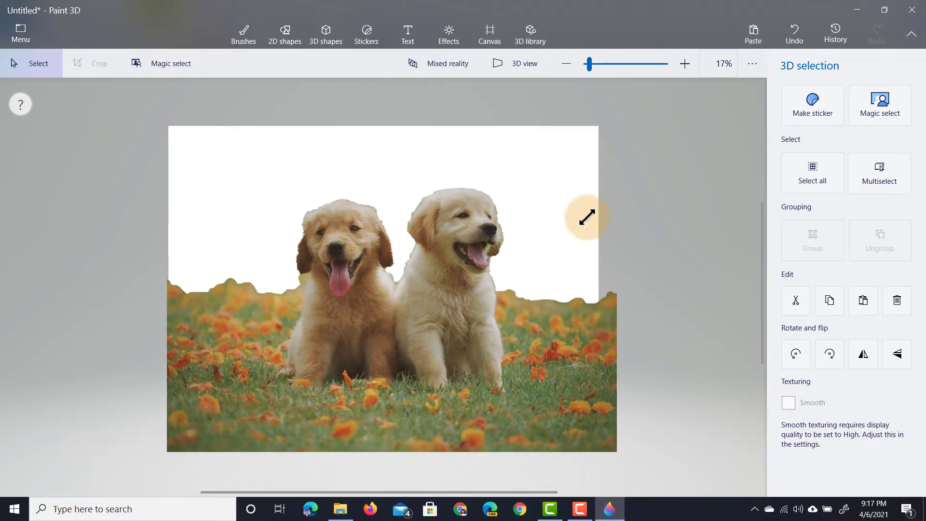
drag(478, 341, 473, 342)
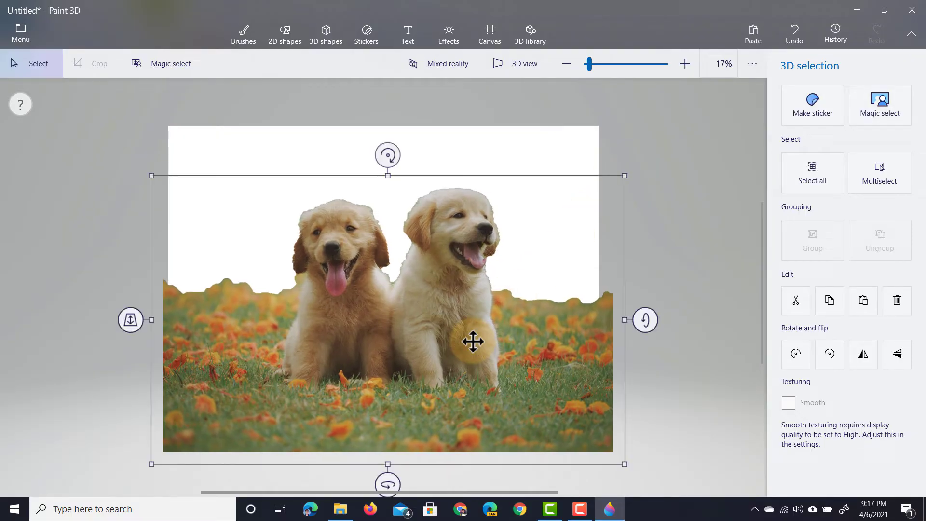
Export the image as puppy.png, a transparent-background PNG, in the Remove Background folder.
click(25, 36)
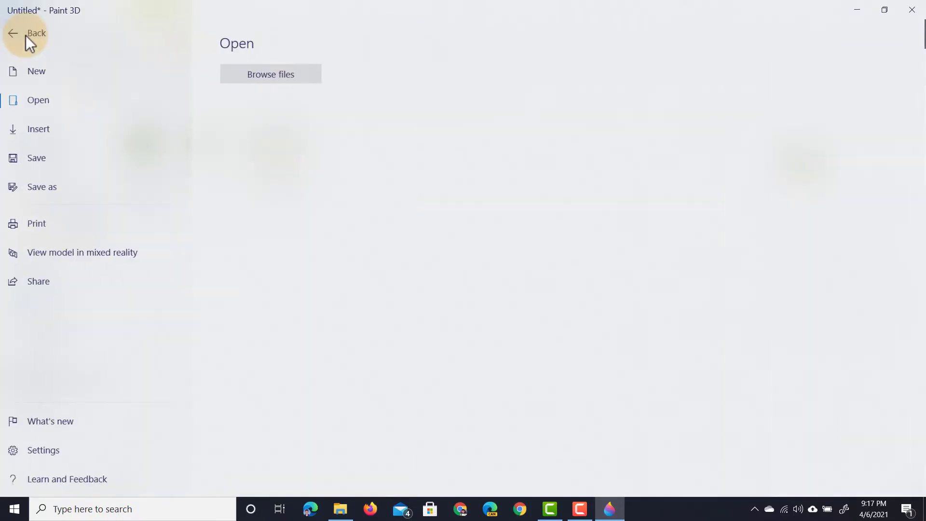
click(72, 192)
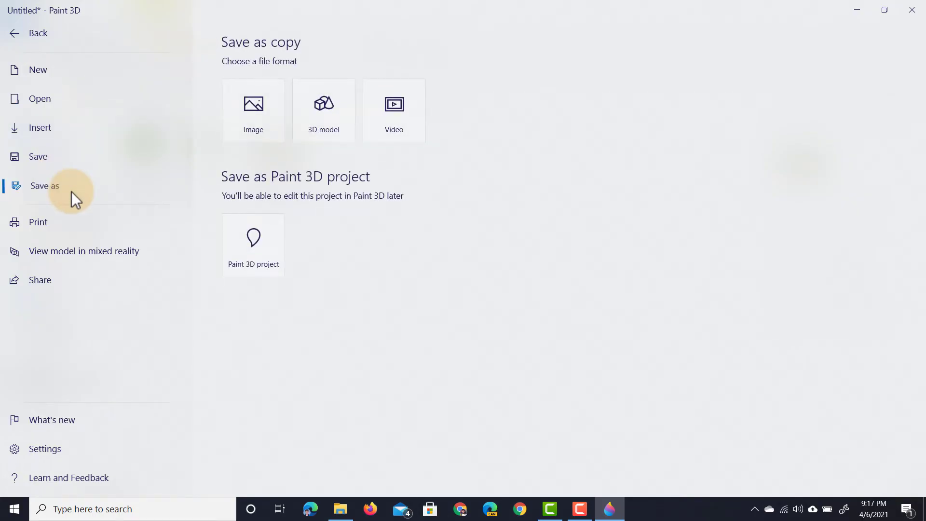
click(257, 100)
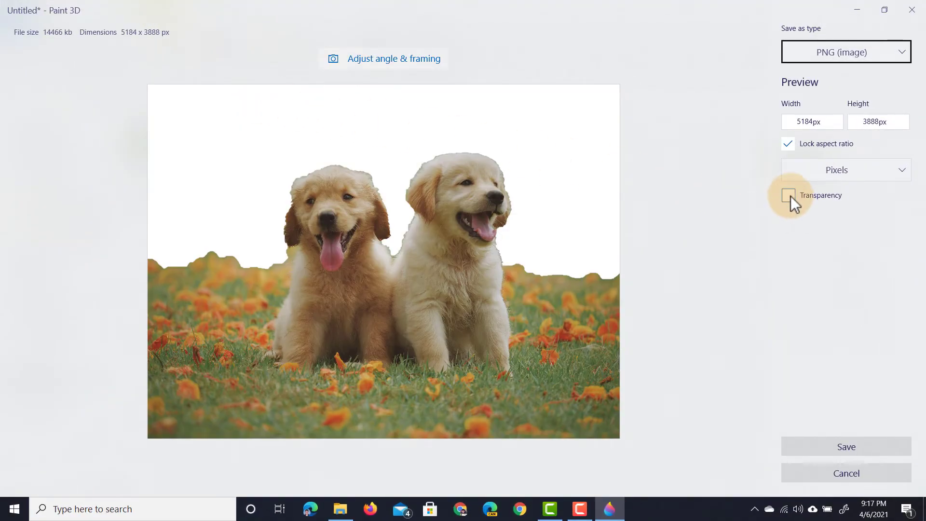
click(790, 196)
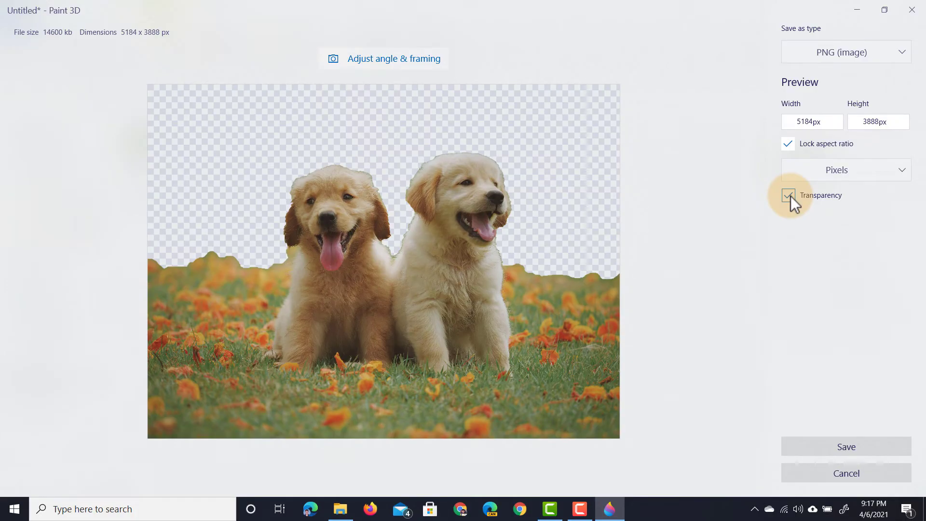
click(834, 445)
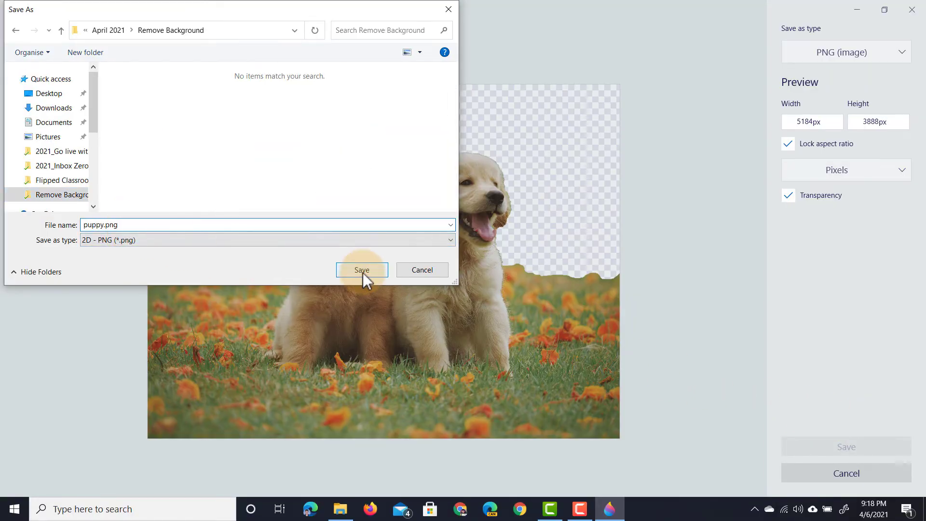
click(363, 273)
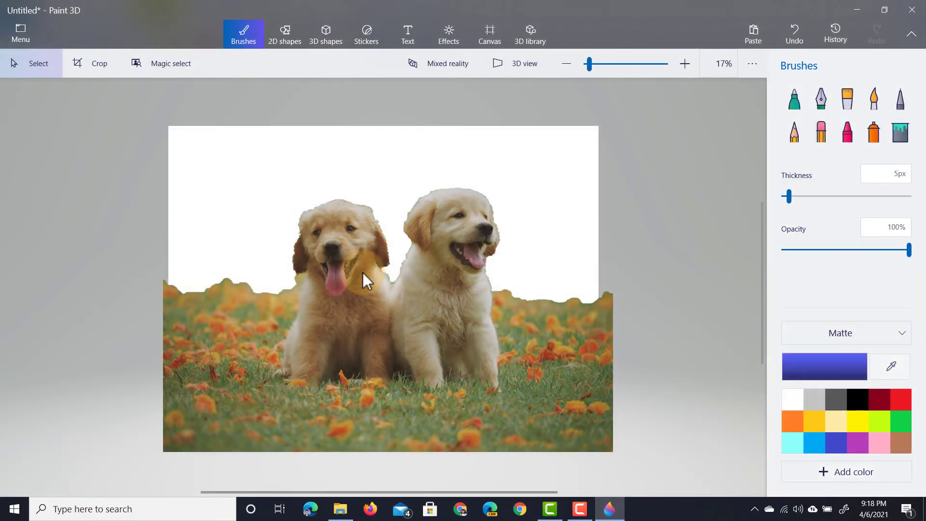
Open puppy.png from the Remove Background folder in Photos to check the cutout.
click(347, 513)
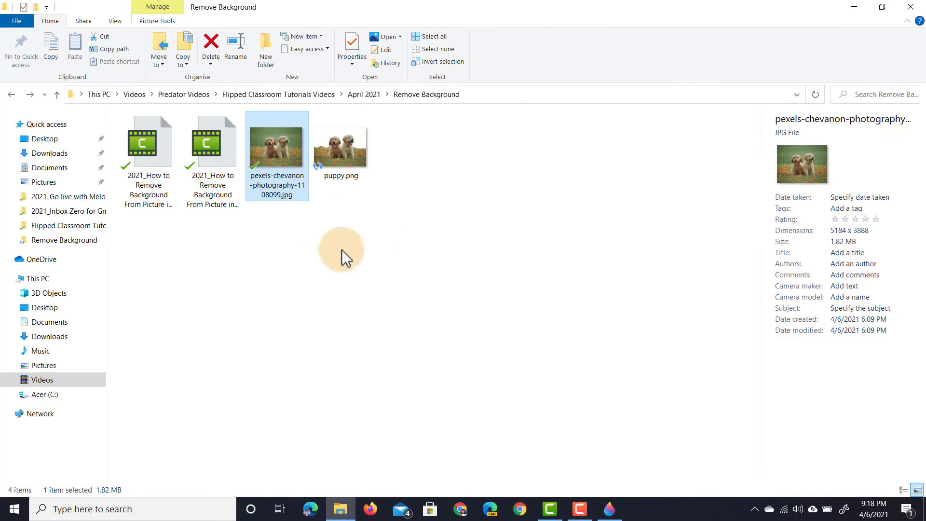
double_click(340, 153)
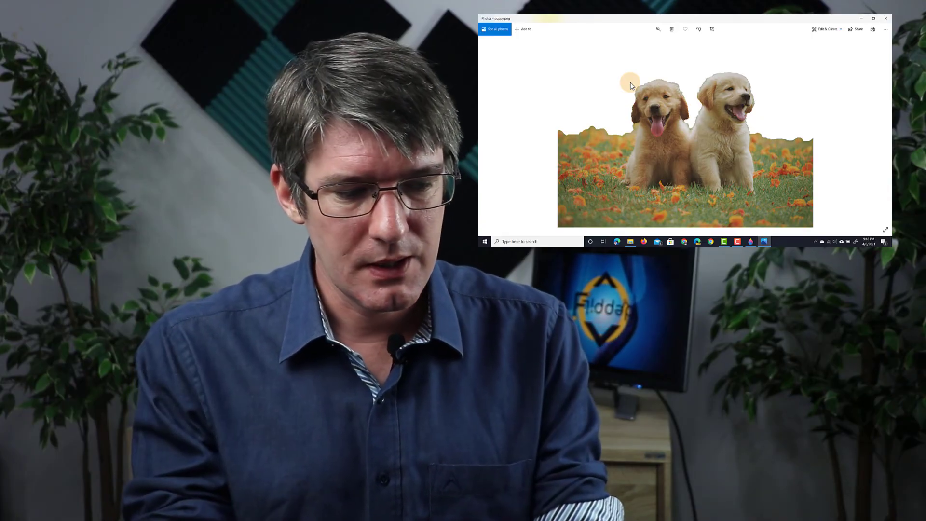
Launch PowerPoint and create a new presentation from the Floral flourish template.
click(486, 243)
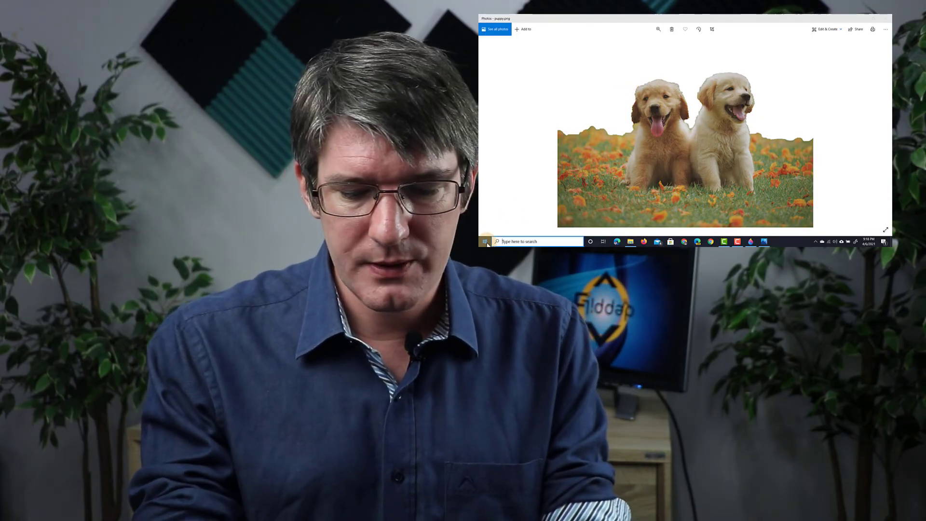
text(powerpoint)
key(Return)
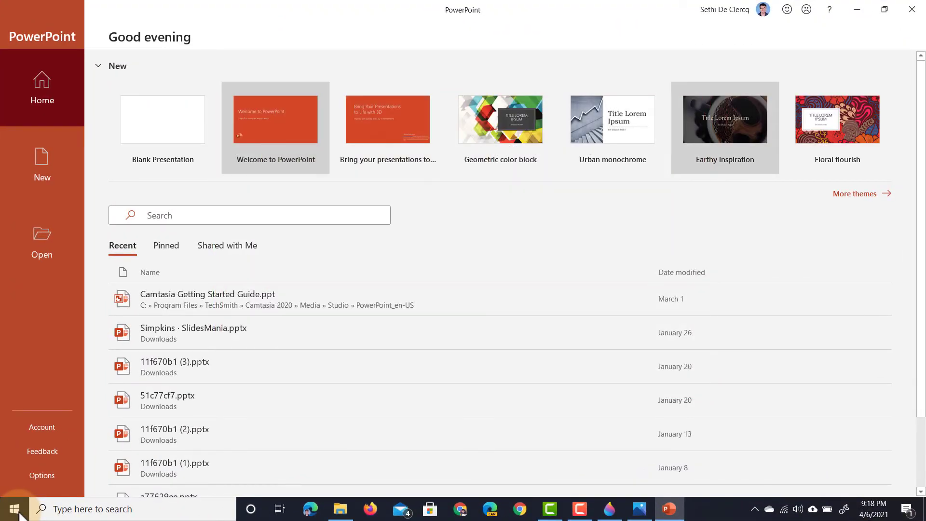
click(837, 115)
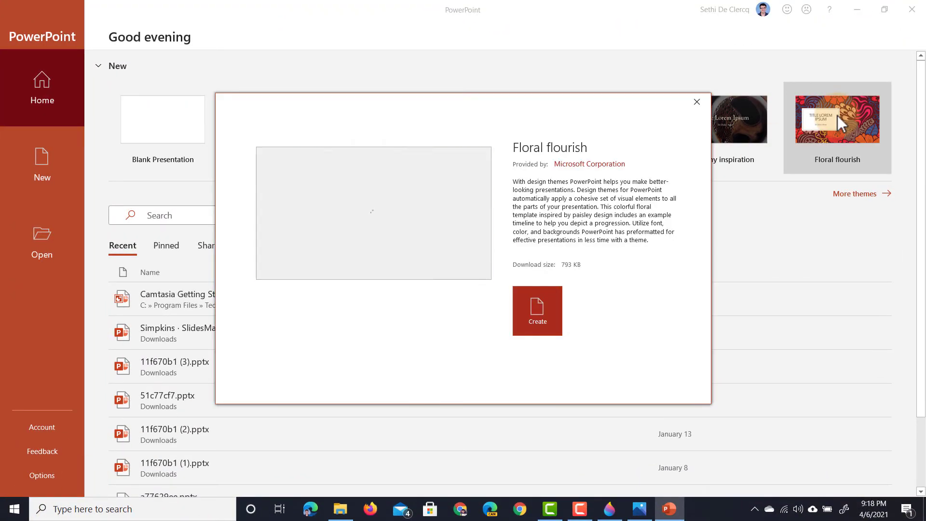
click(533, 312)
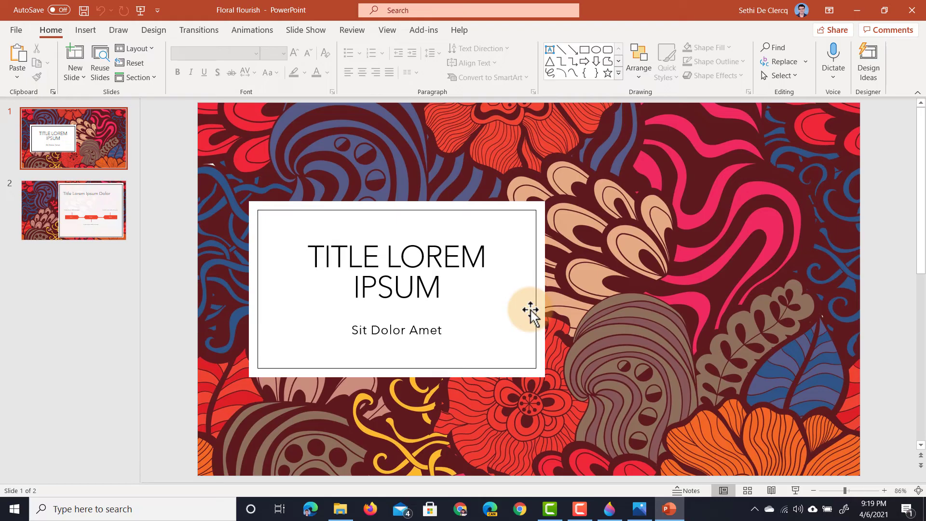
Place puppy.png on the title slide, shrink it and move it to the lower right.
click(342, 510)
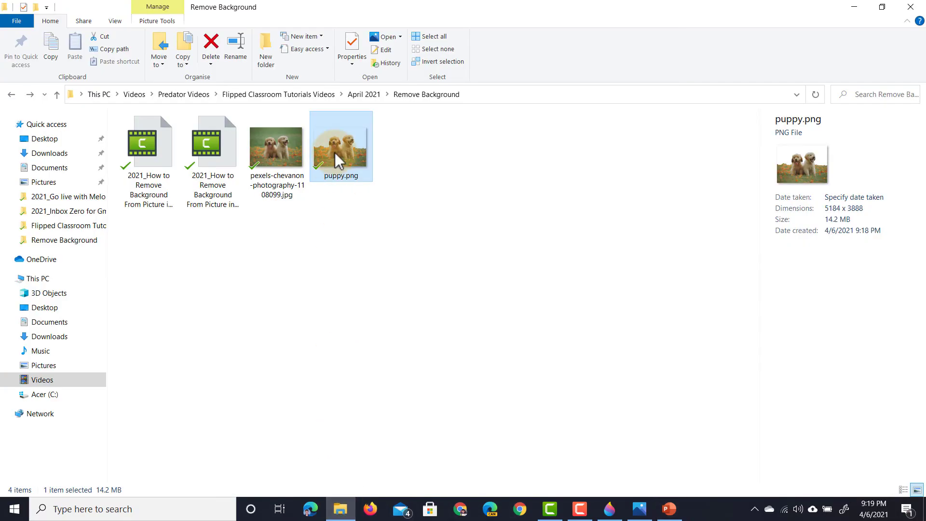
drag(335, 152, 674, 514)
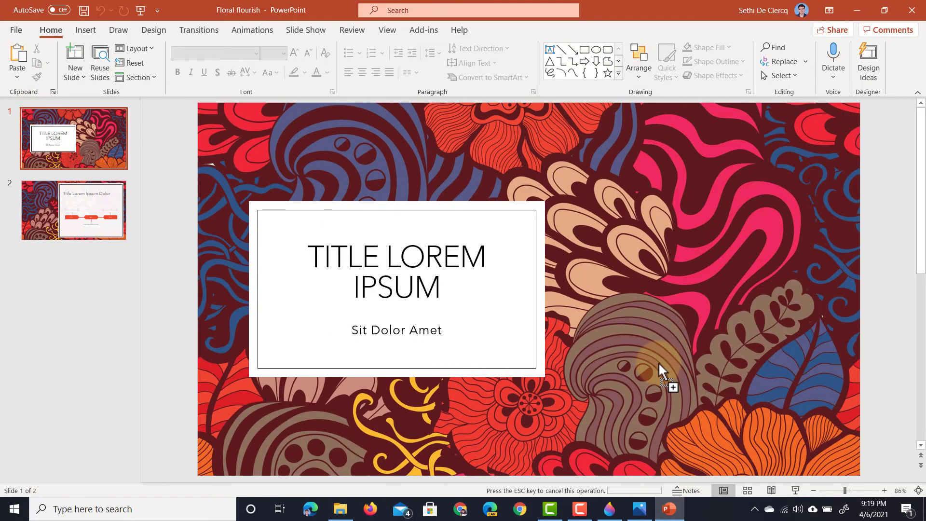
drag(659, 363, 658, 363)
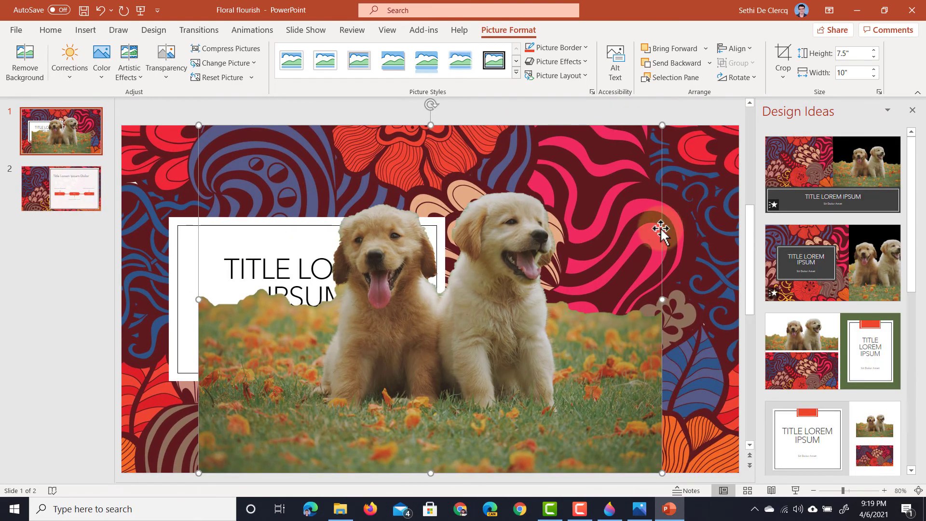
drag(659, 125, 420, 264)
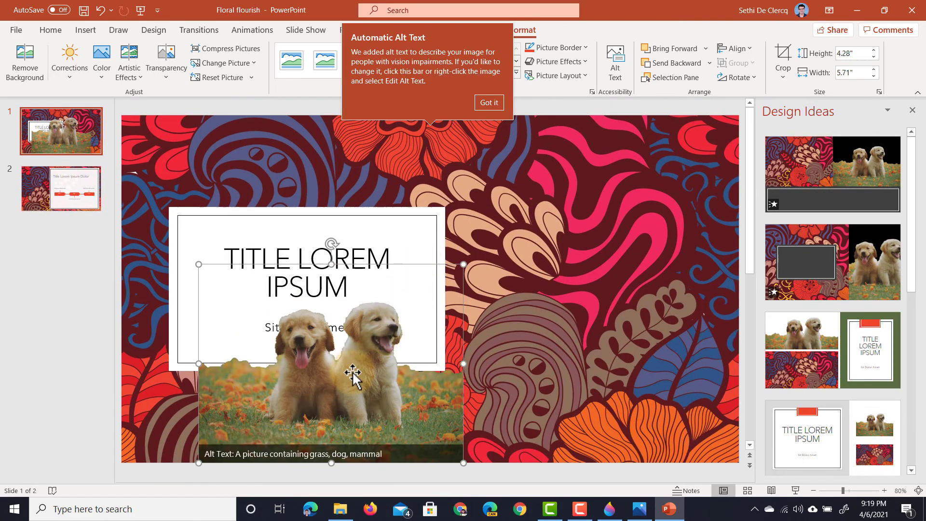
drag(353, 375, 614, 384)
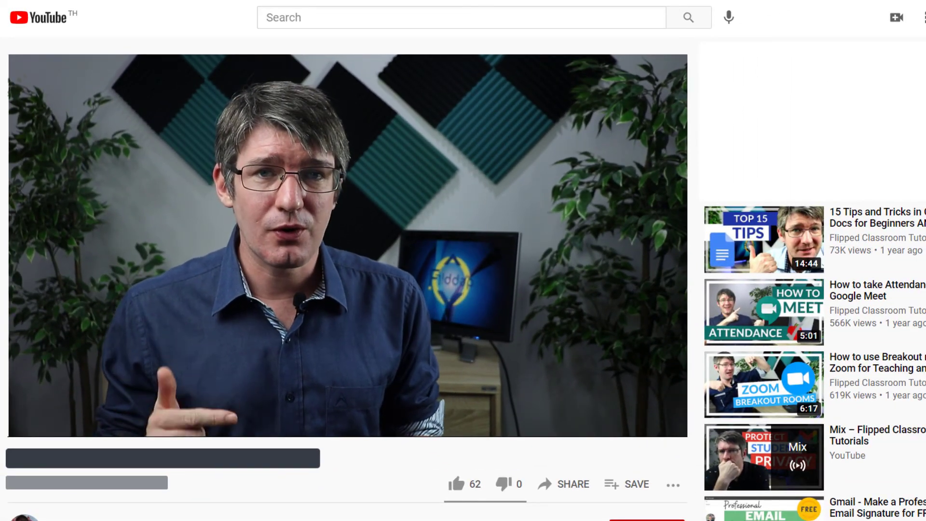
Subscribe to the tutorial's YouTube channel and show its All, Personalised and None notification options.
scroll(372, 434, down, 1)
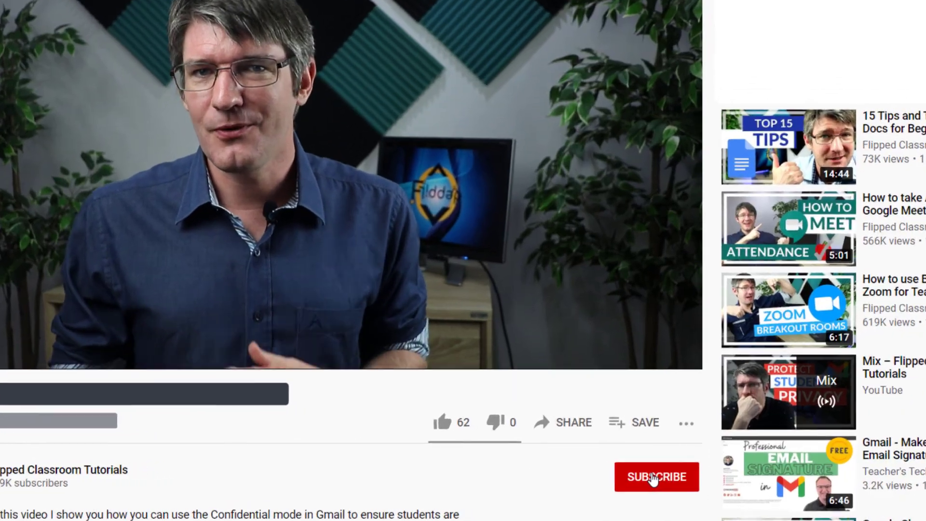
click(644, 477)
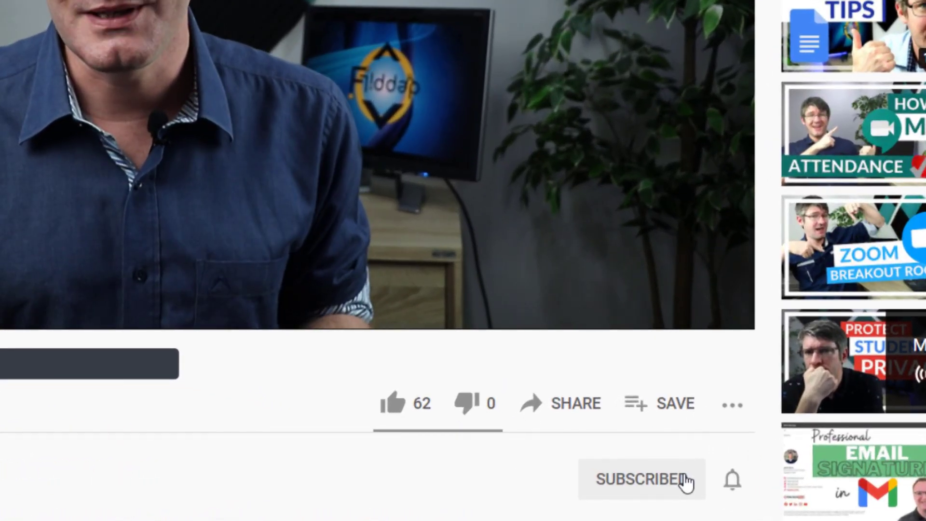
click(733, 480)
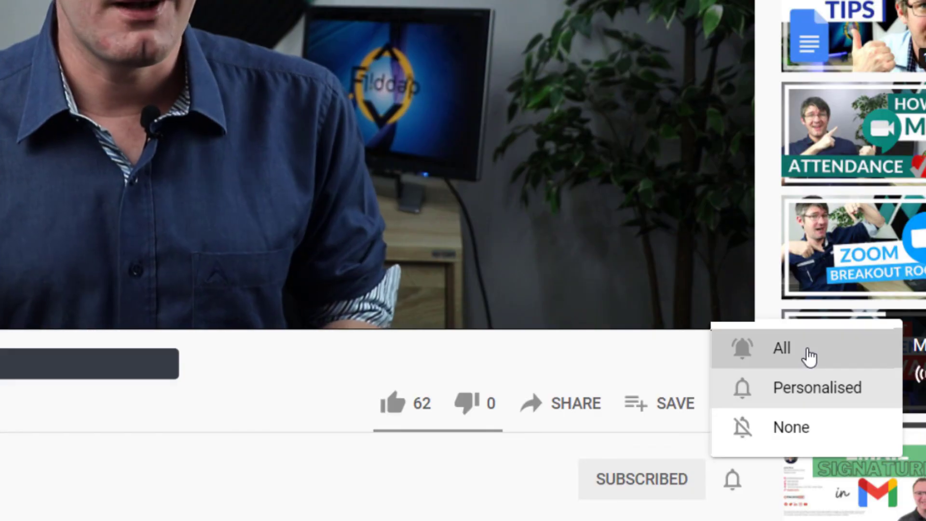